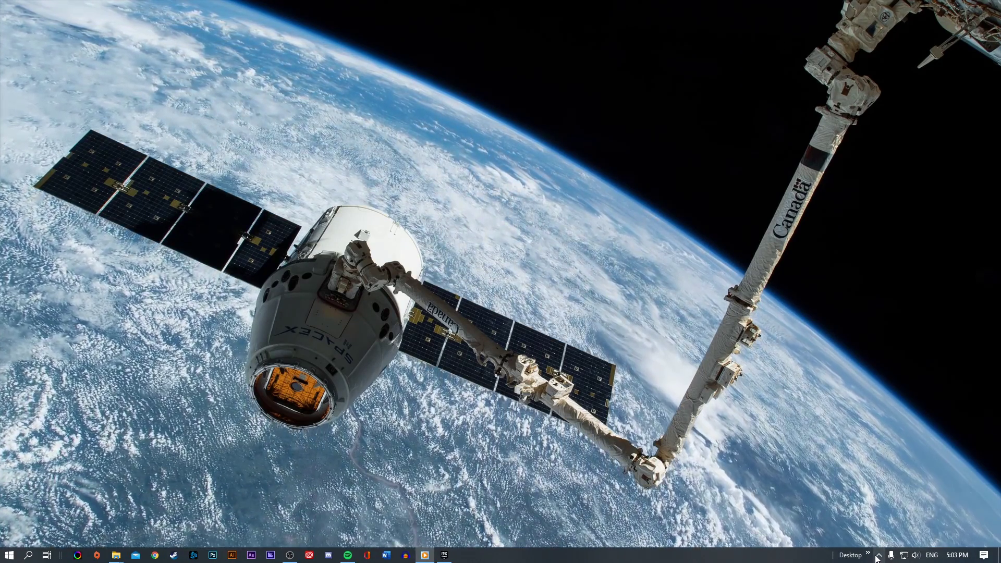
# Exit the Epic Games Launcher from its system tray icon
pyautogui.click(879, 556)
pyautogui.rightClick(890, 517)
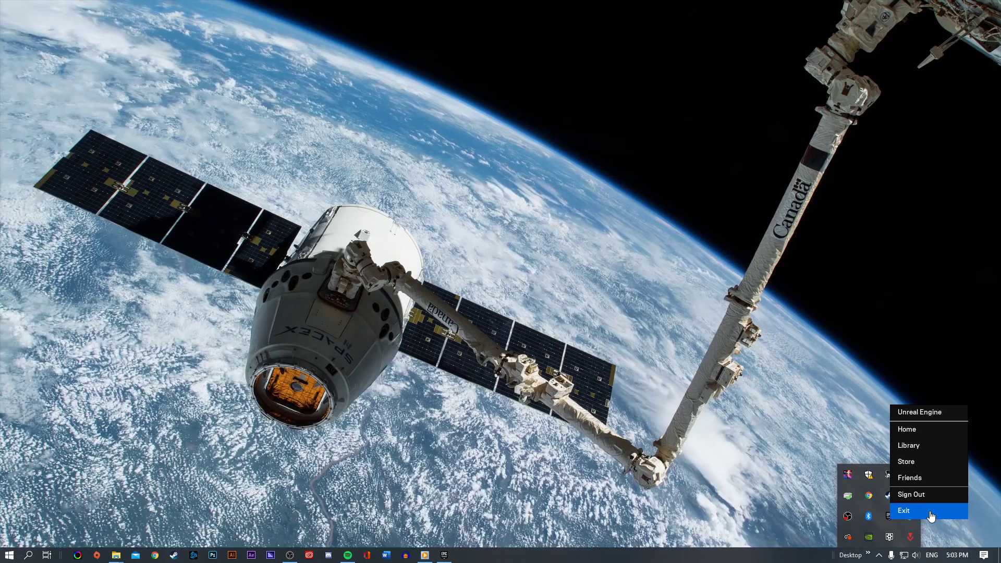
pyautogui.click(925, 516)
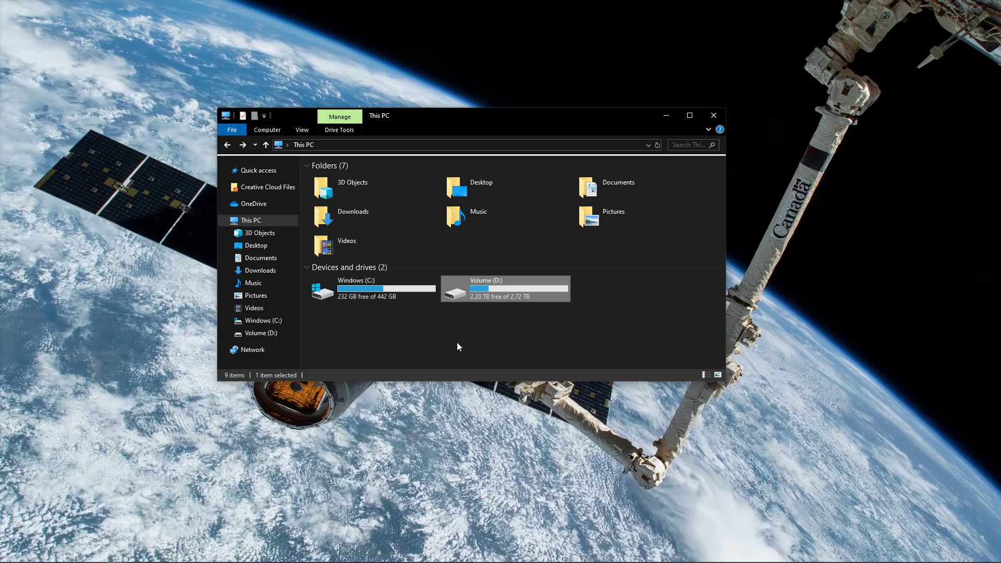
# Go to D:\Program Files\Fortnite\FortniteGame\Binaries\Win64\BattlEye and run Uninstall_BattlEye
pyautogui.press('Return')
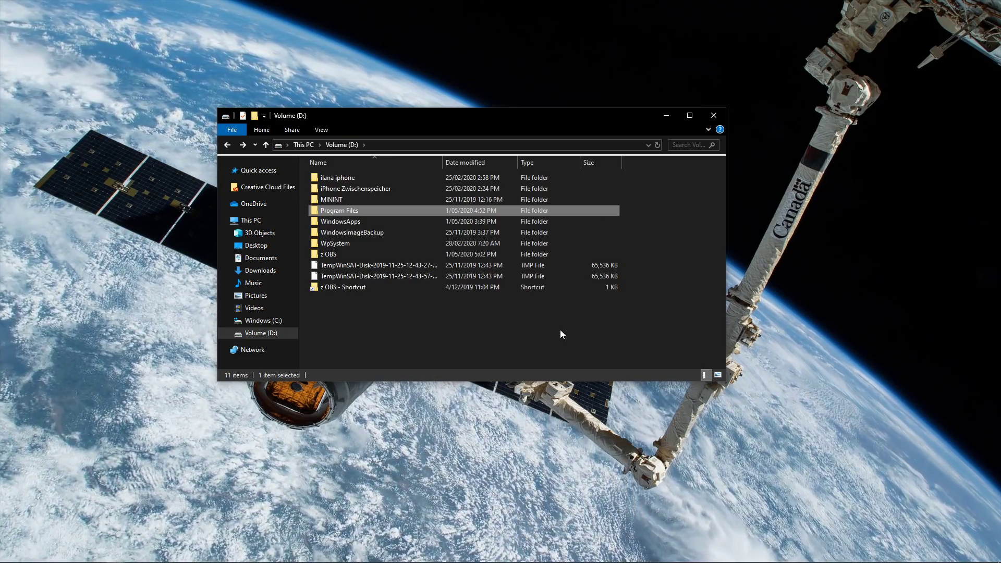
pyautogui.press('Return')
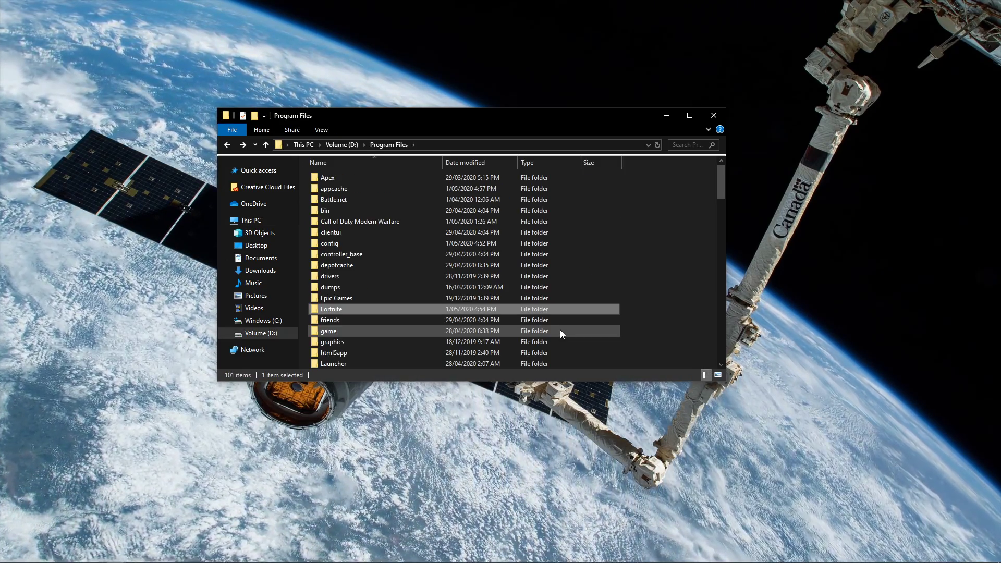
pyautogui.press('Return')
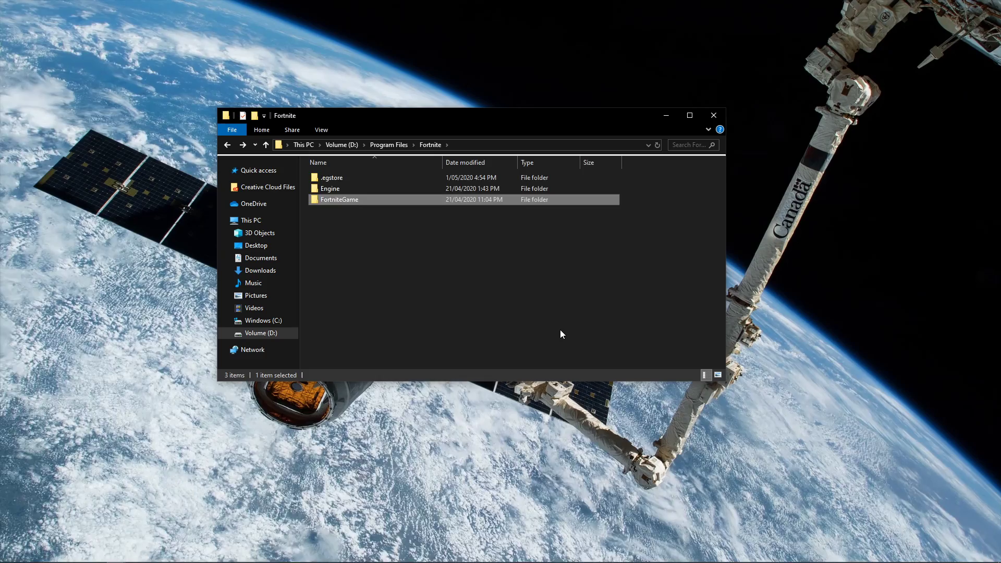
pyautogui.press('Return')
pyautogui.press('Return')
pyautogui.press('Down')
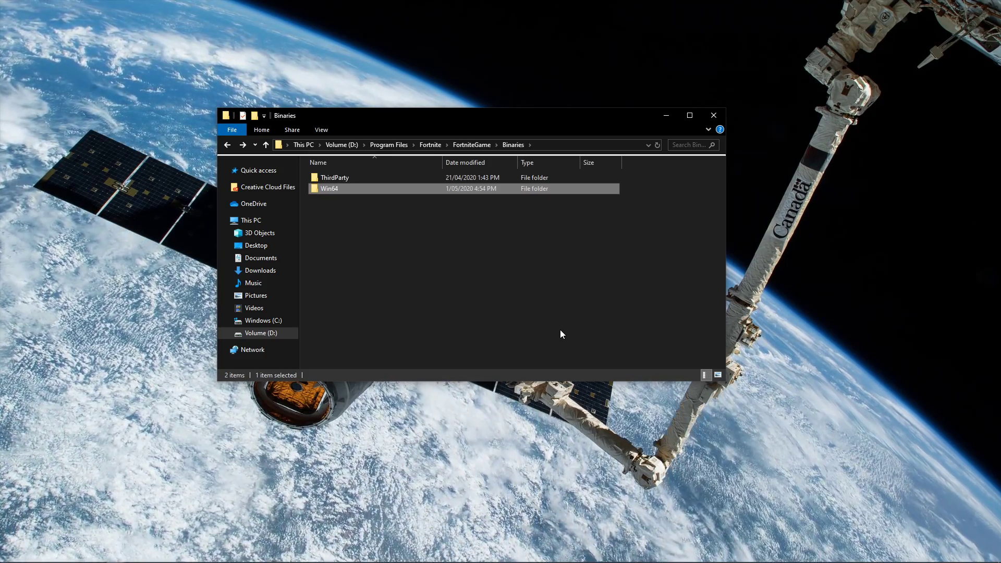
pyautogui.press('Return')
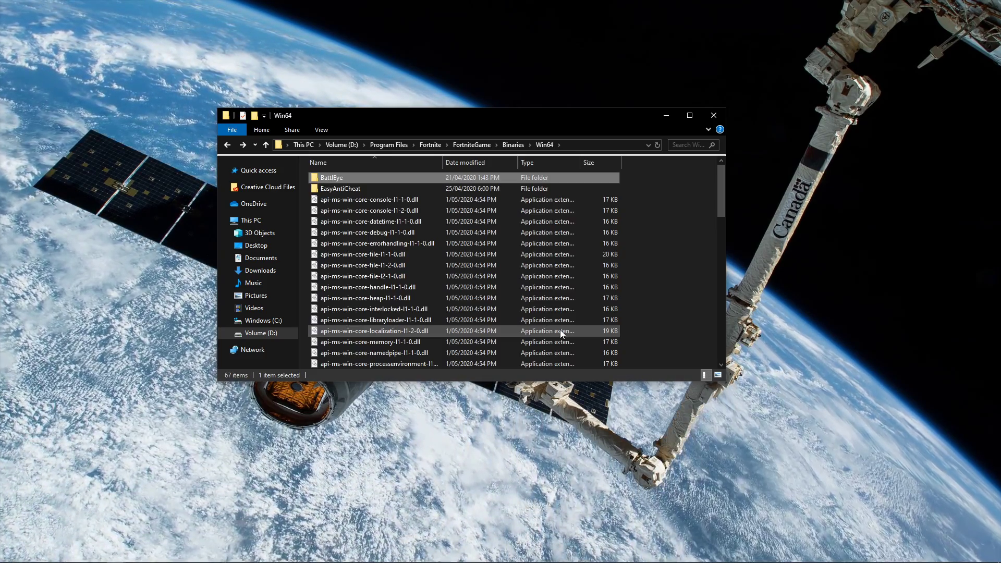
pyautogui.press('Return')
pyautogui.press('End')
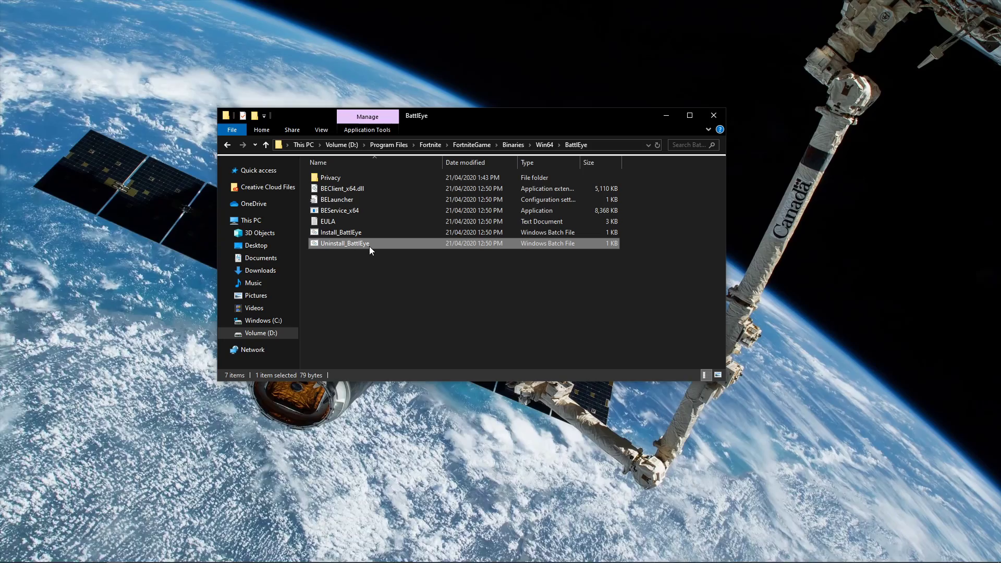
# In Win64, set FortniteClient-Win64-Shipping's Properties compatibility mode to Windows 7 and confirm with OK
pyautogui.click(544, 145)
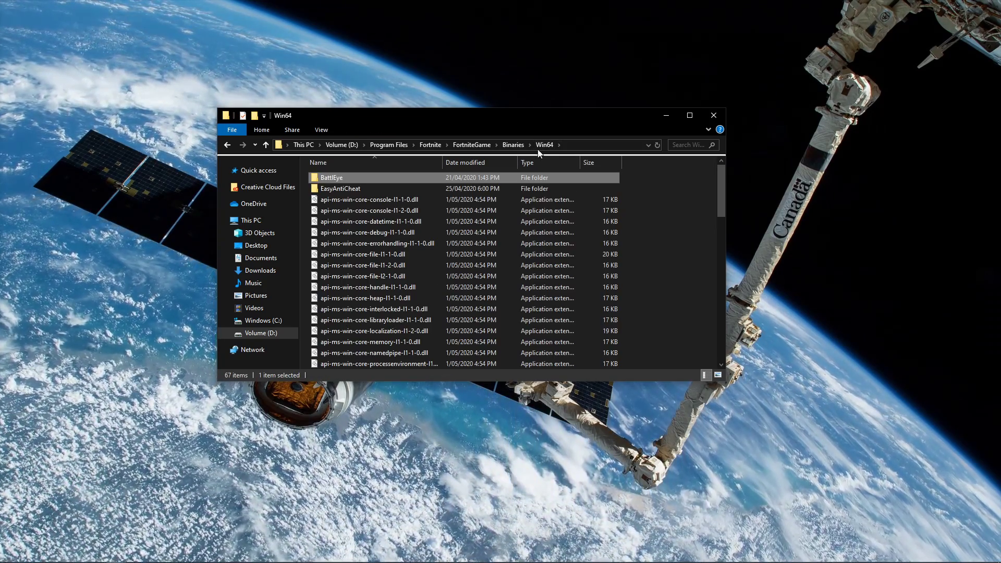
pyautogui.moveTo(720, 167); pyautogui.dragTo(709, 287)
pyautogui.click(327, 230)
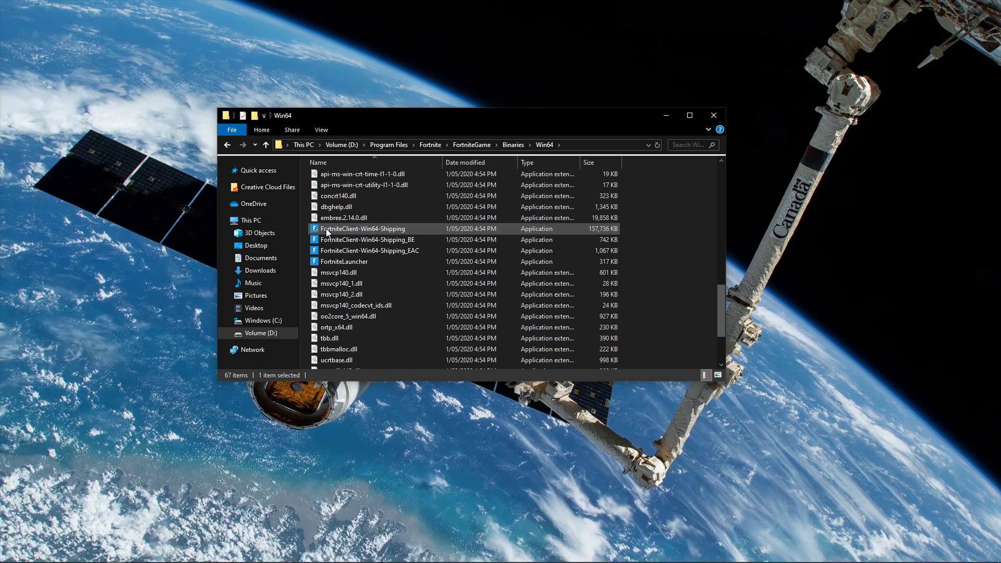
pyautogui.rightClick(327, 231)
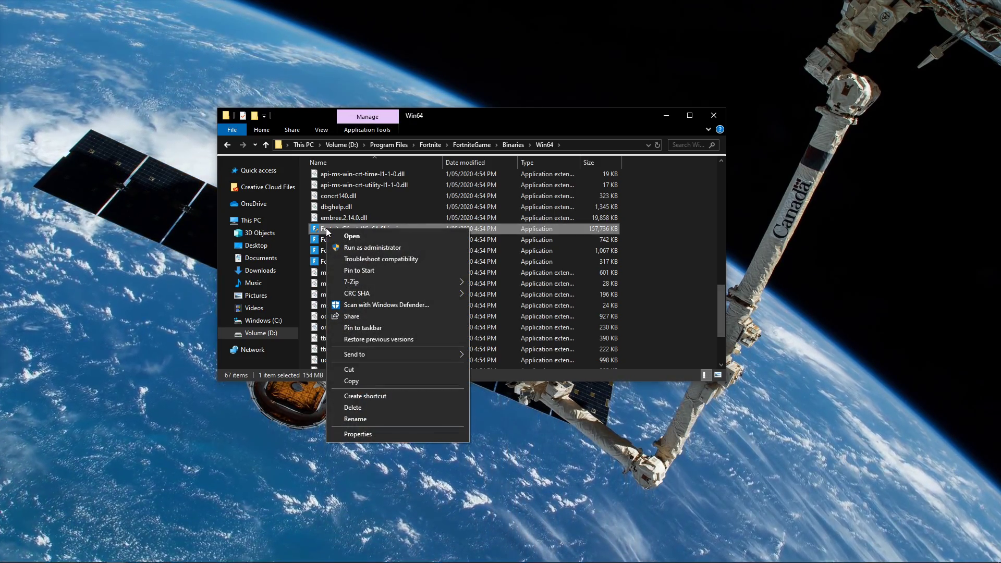
pyautogui.click(351, 437)
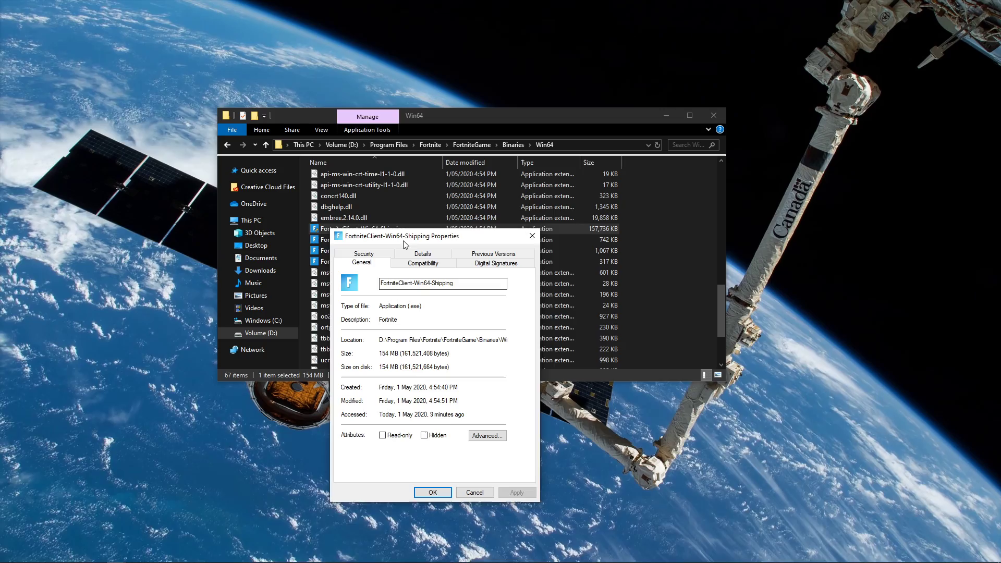
pyautogui.moveTo(404, 242); pyautogui.dragTo(466, 158)
pyautogui.click(484, 179)
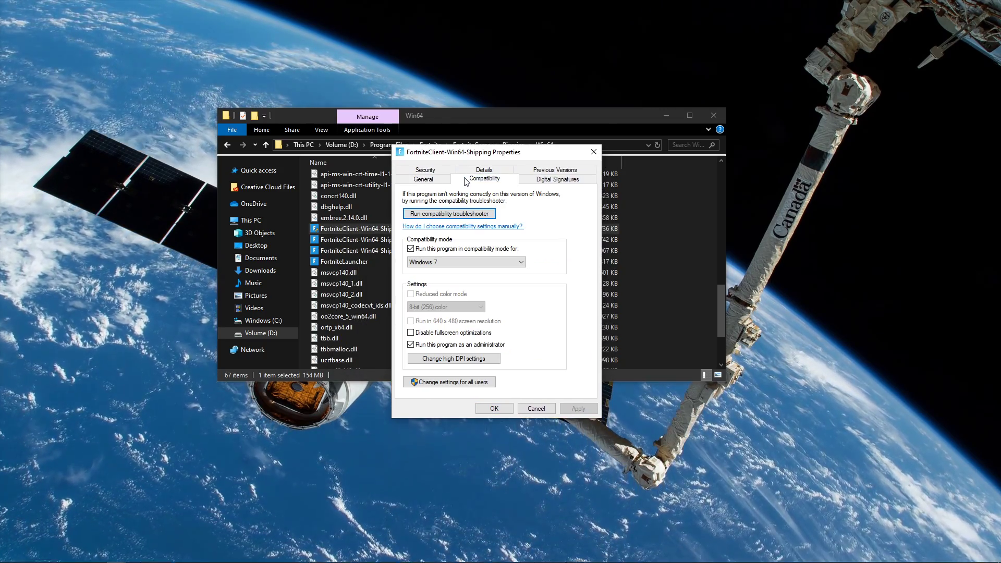
pyautogui.click(472, 262)
pyautogui.click(434, 293)
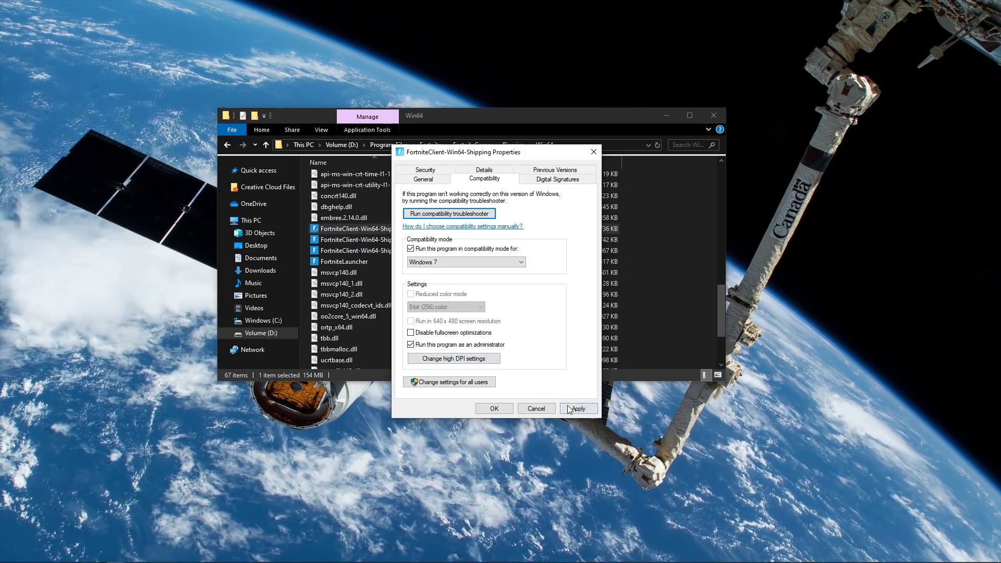
pyautogui.click(493, 409)
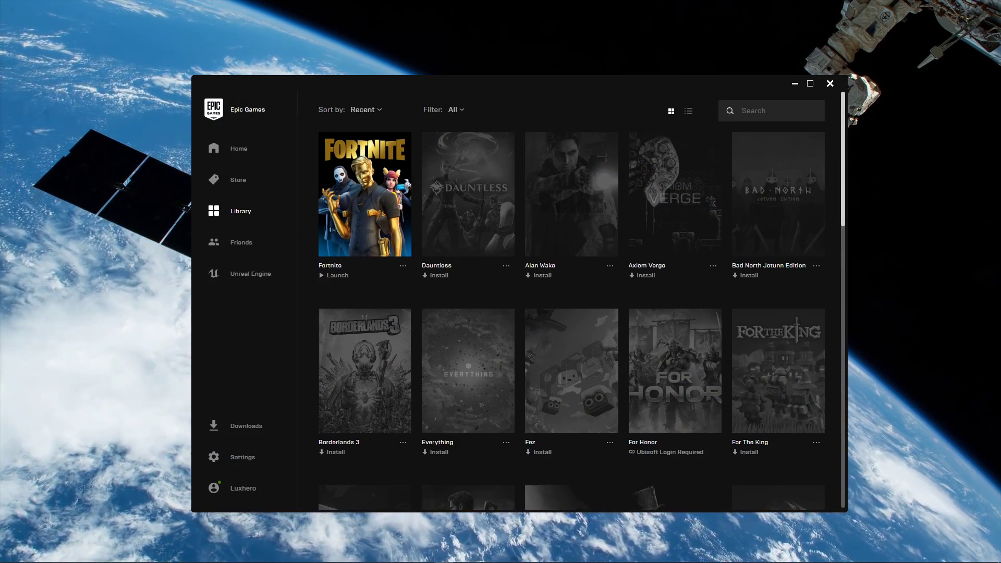
# Choose Verify from Fortnite's options menu in the Library
pyautogui.click(403, 267)
pyautogui.click(291, 338)
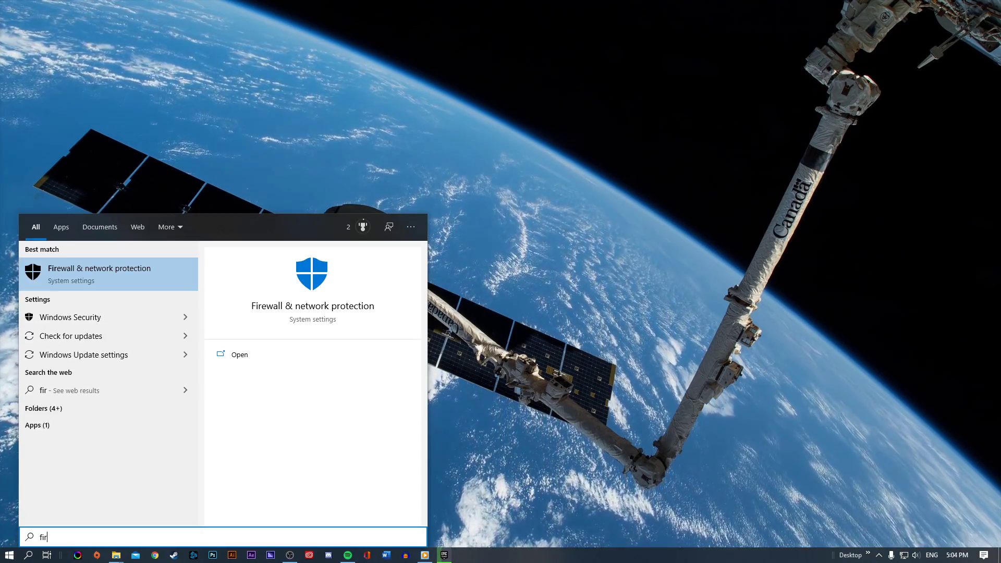
# Search for 'firewall' and open Firewall & network protection in Windows Security
pyautogui.write('ll')
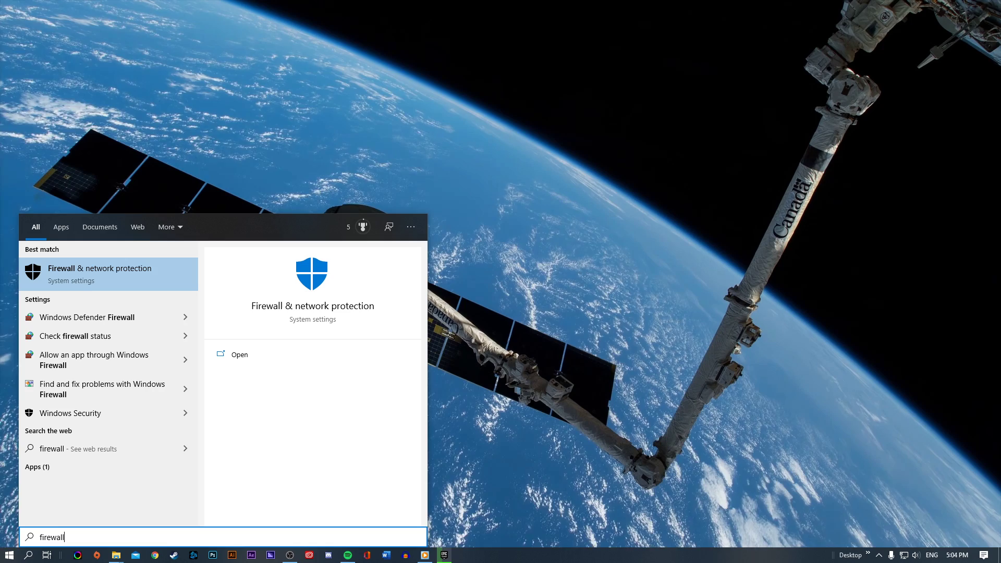
pyautogui.press('Return')
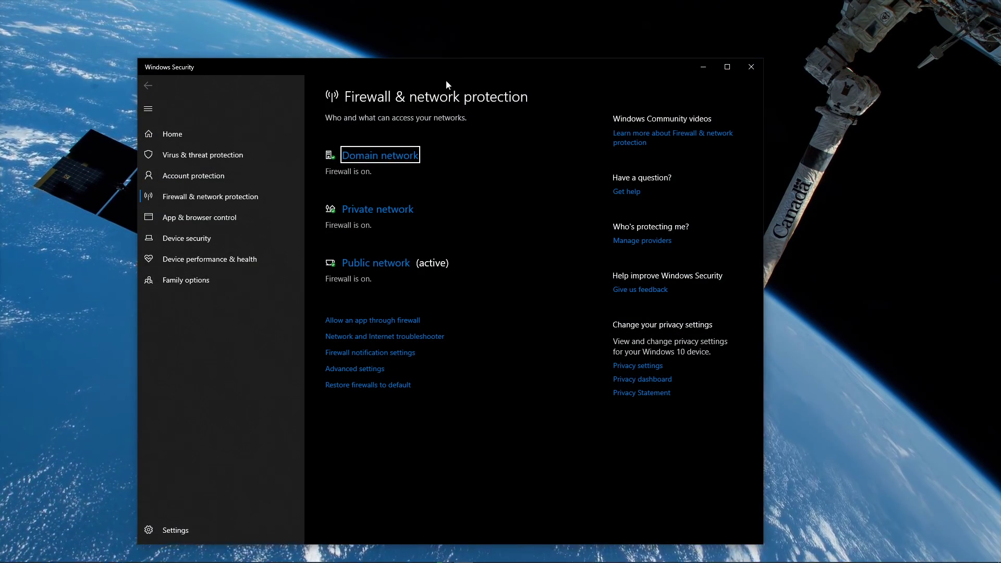
pyautogui.moveTo(447, 61); pyautogui.dragTo(502, 37)
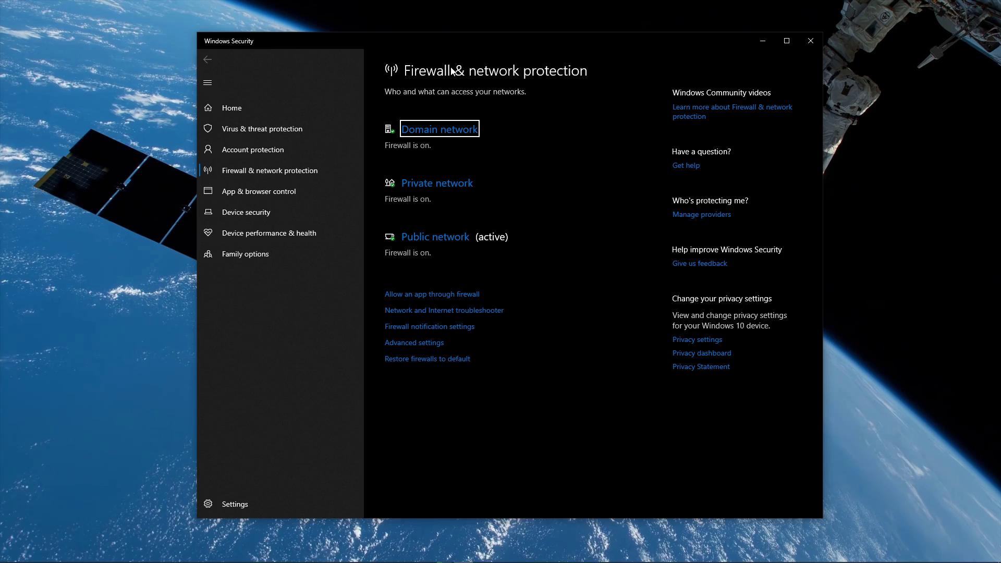
pyautogui.click(428, 191)
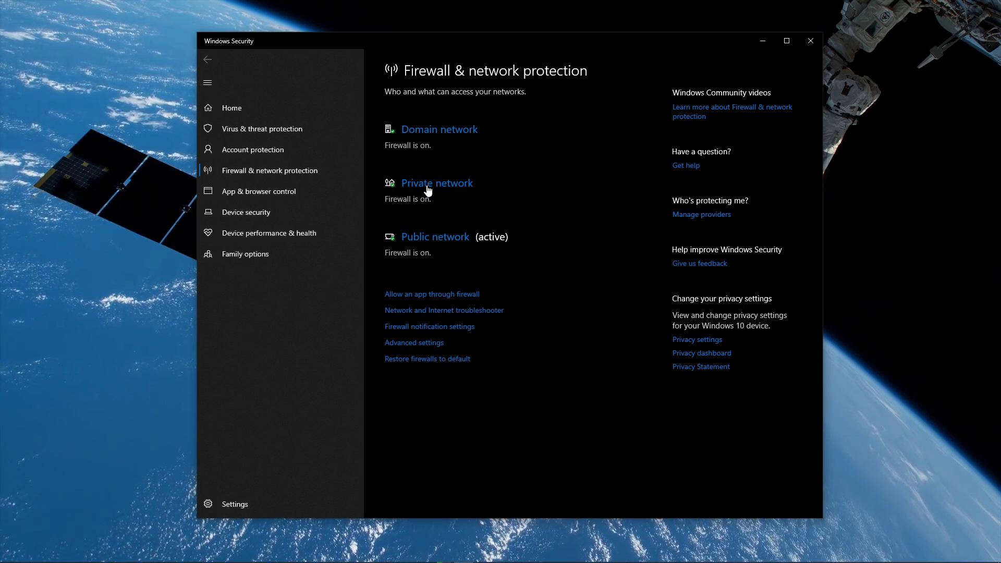
# Open 'Allow an app through firewall', close Windows Security, and unlock the list with Change settings
pyautogui.click(405, 295)
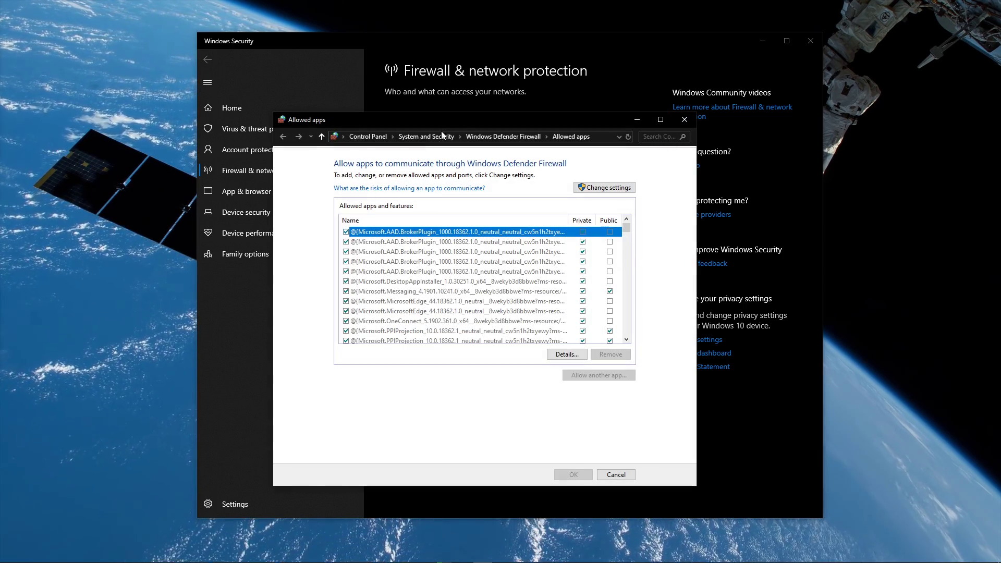
pyautogui.moveTo(442, 119); pyautogui.dragTo(472, 111)
pyautogui.click(801, 42)
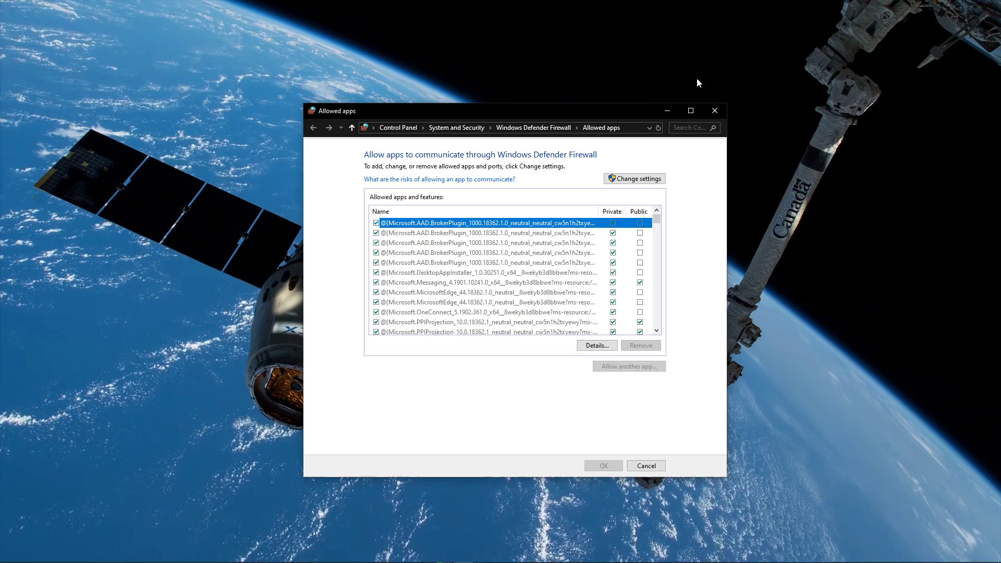
pyautogui.moveTo(589, 116); pyautogui.dragTo(596, 102)
pyautogui.click(634, 171)
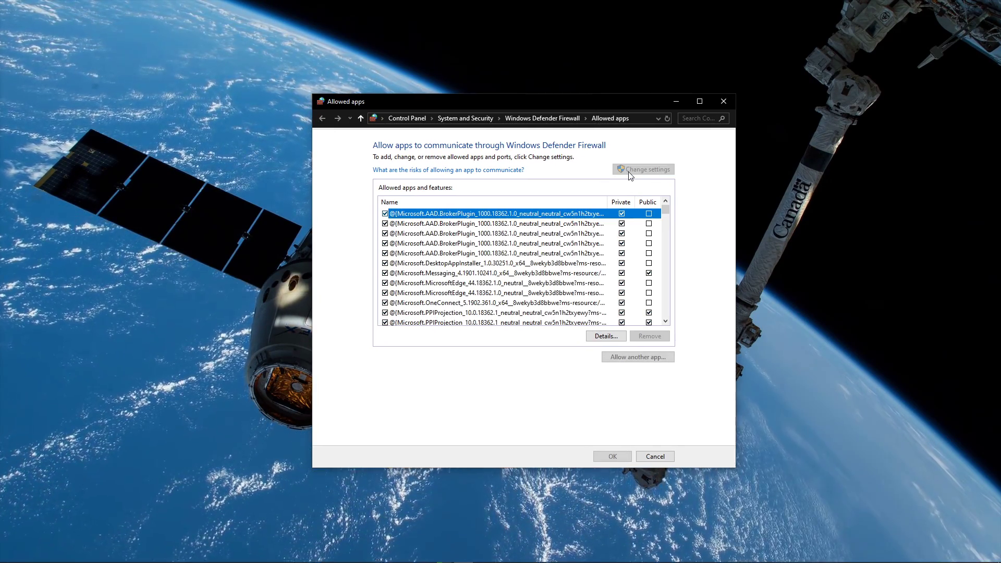
# Start adding another app and browse for its program file, going up to drive D
pyautogui.click(620, 357)
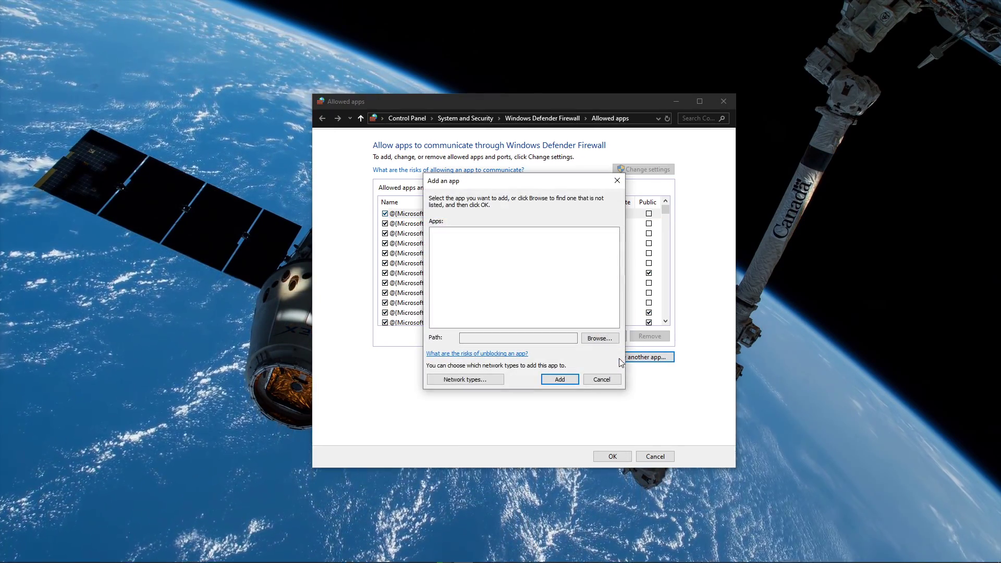
pyautogui.click(600, 339)
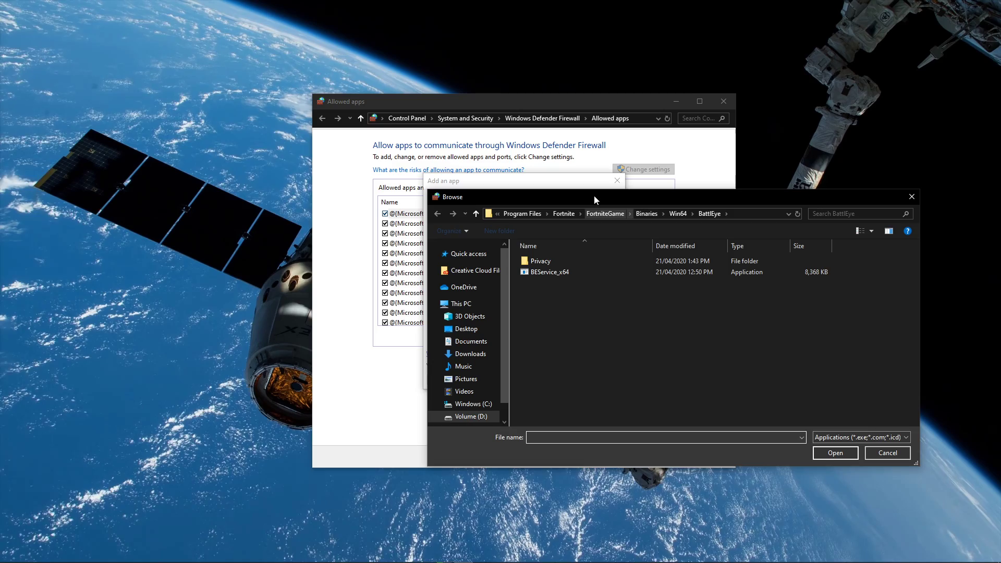
pyautogui.moveTo(594, 196); pyautogui.dragTo(461, 157)
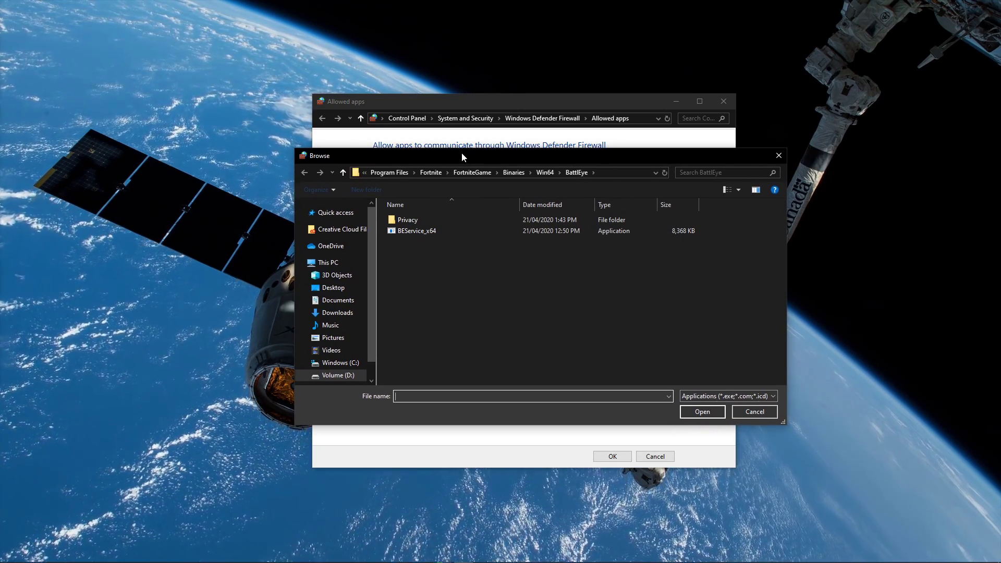
pyautogui.click(386, 174)
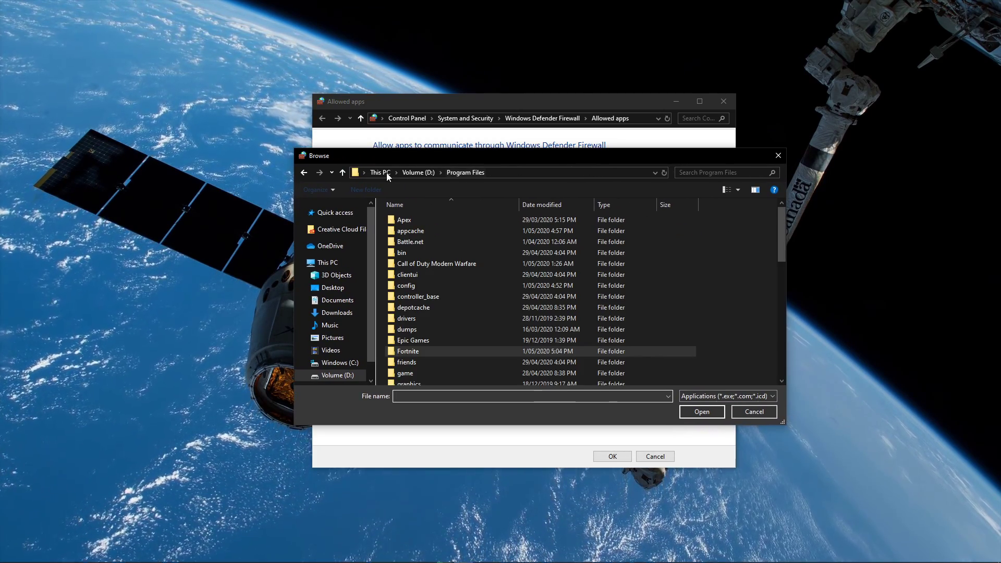
pyautogui.click(425, 172)
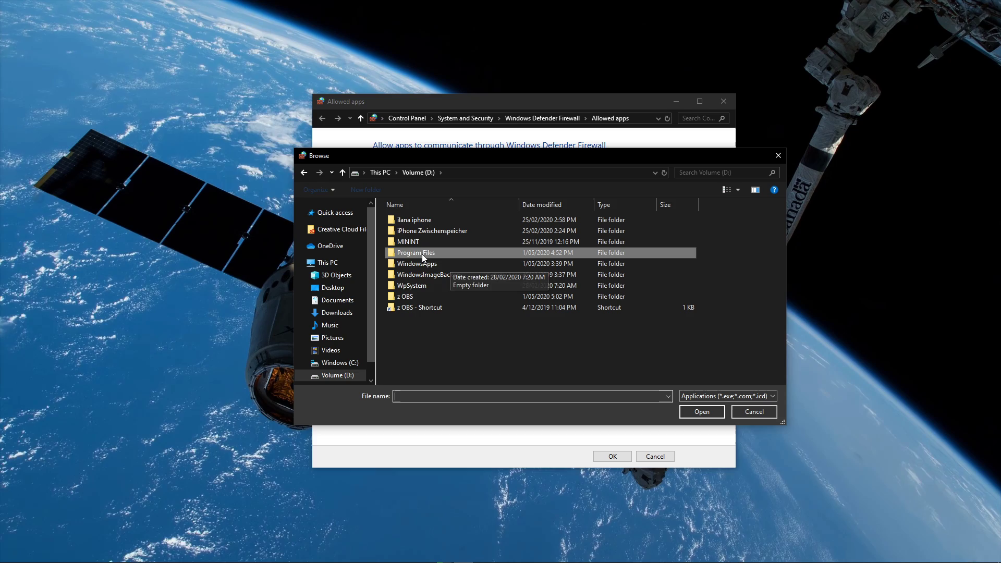
# Pick BEService_x64 from Fortnite\FortniteGame\Binaries\Win64\BattlEye and add it to the allowed apps
pyautogui.doubleClick(423, 255)
pyautogui.doubleClick(412, 357)
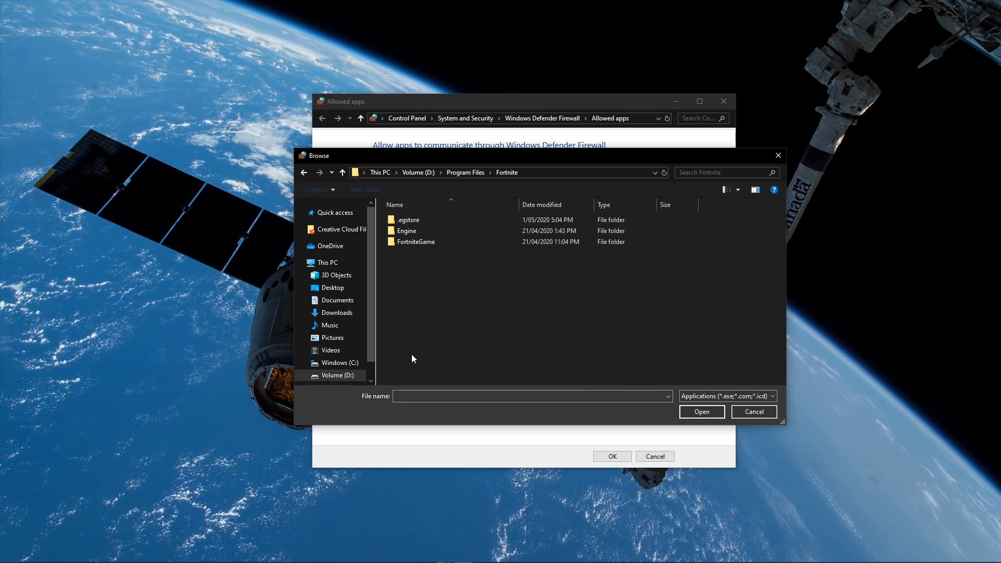
pyautogui.doubleClick(417, 242)
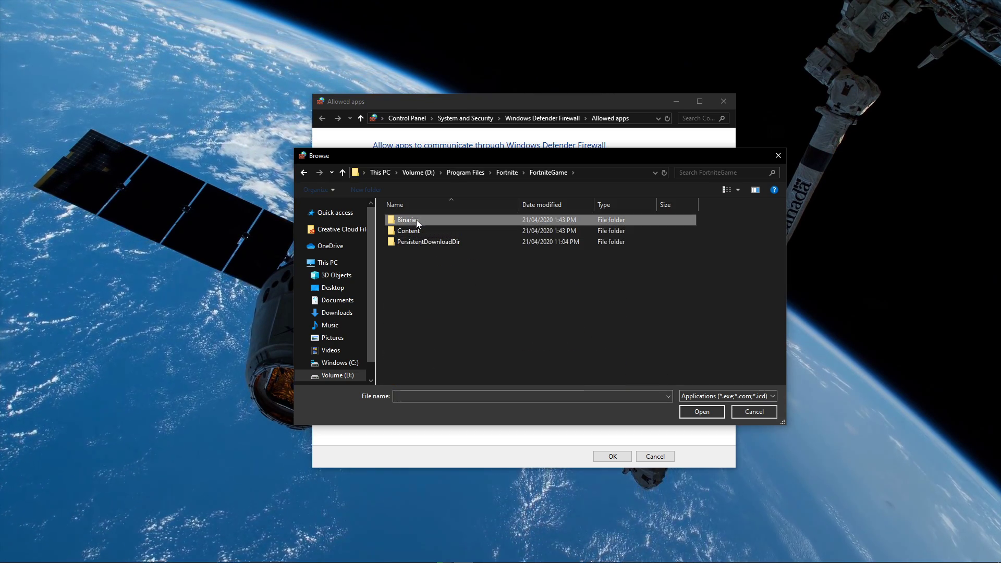
pyautogui.doubleClick(416, 220)
pyautogui.doubleClick(416, 220)
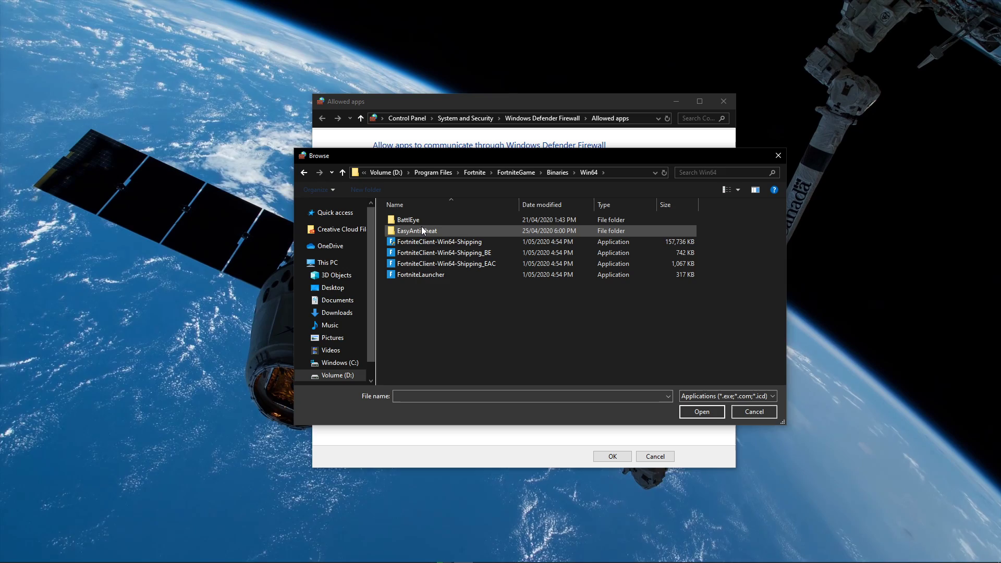
pyautogui.doubleClick(425, 219)
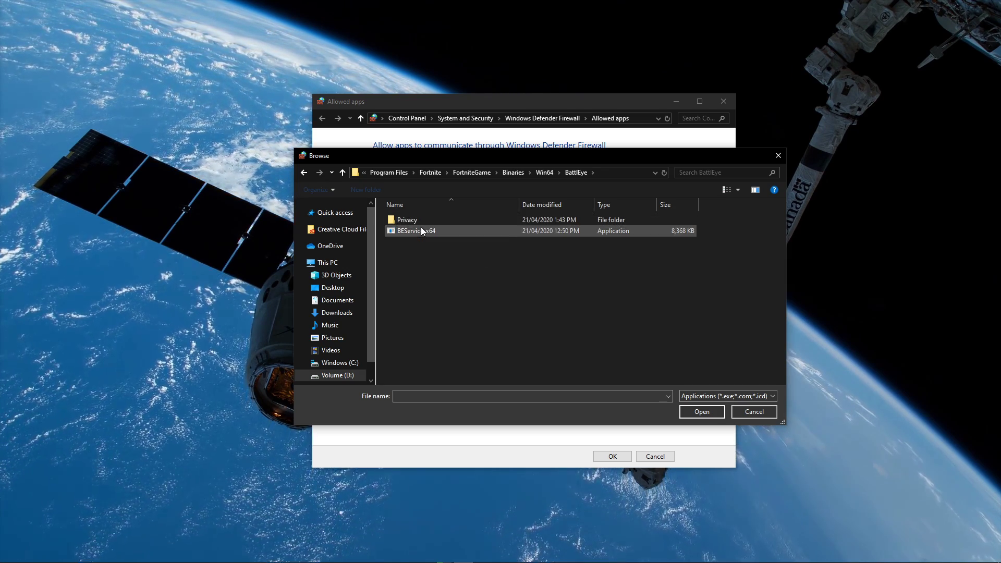
pyautogui.click(410, 233)
pyautogui.click(698, 412)
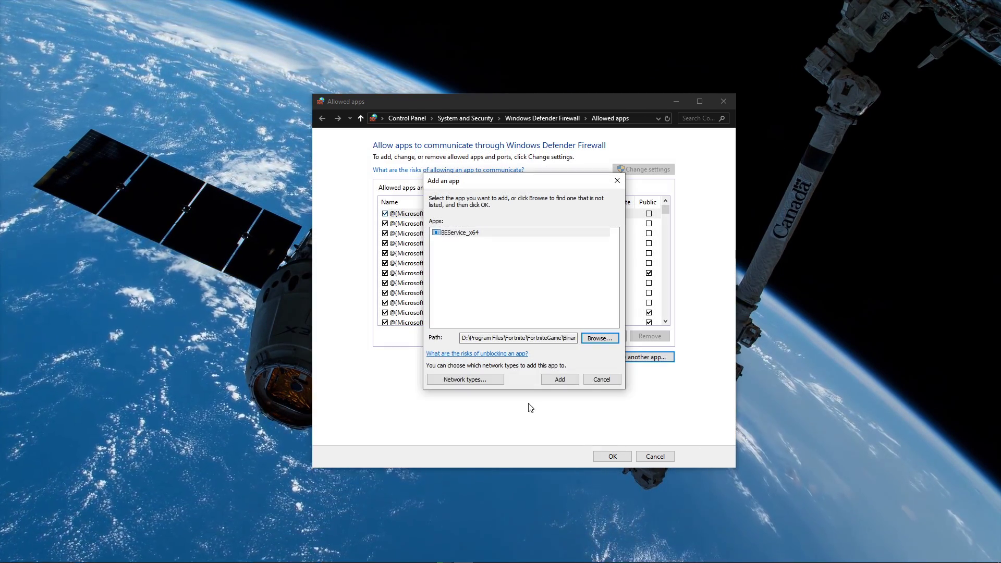
pyautogui.click(560, 380)
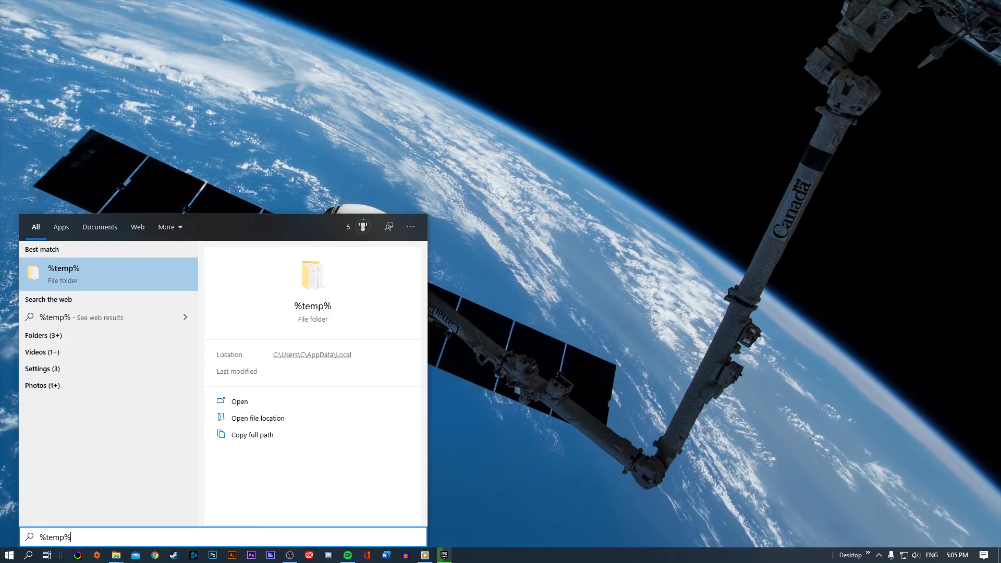
# Open %temp%, select all 1,269 items and delete them, answering No to the interruption prompt
pyautogui.press('Return')
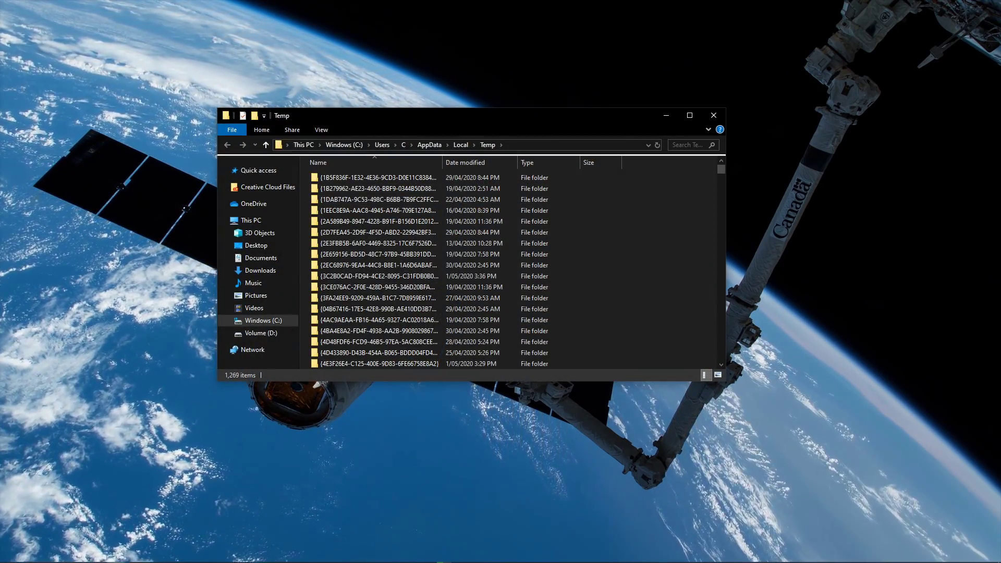
pyautogui.hotkey('ctrl', 'a')
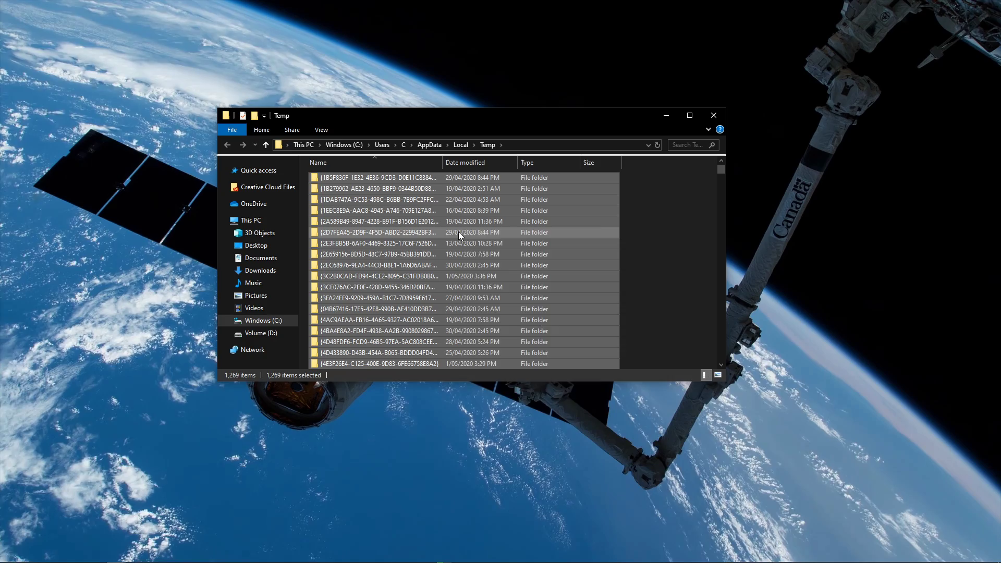
pyautogui.rightClick(458, 232)
pyautogui.click(468, 377)
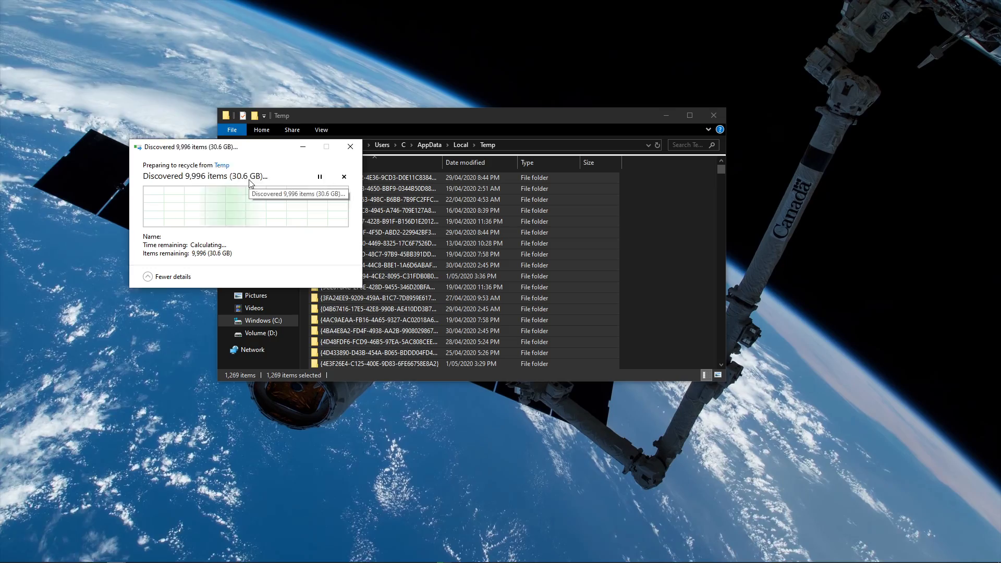
pyautogui.click(323, 205)
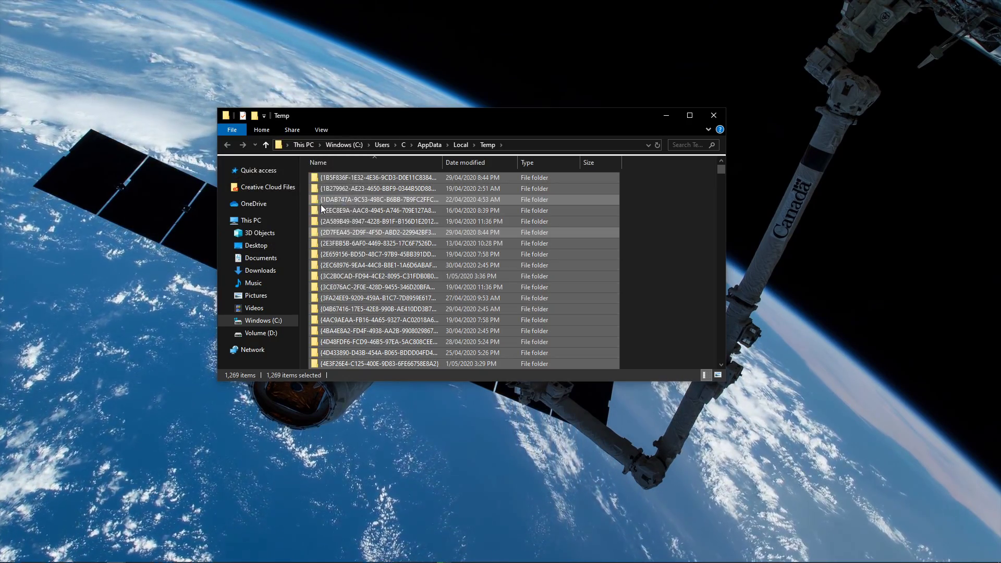